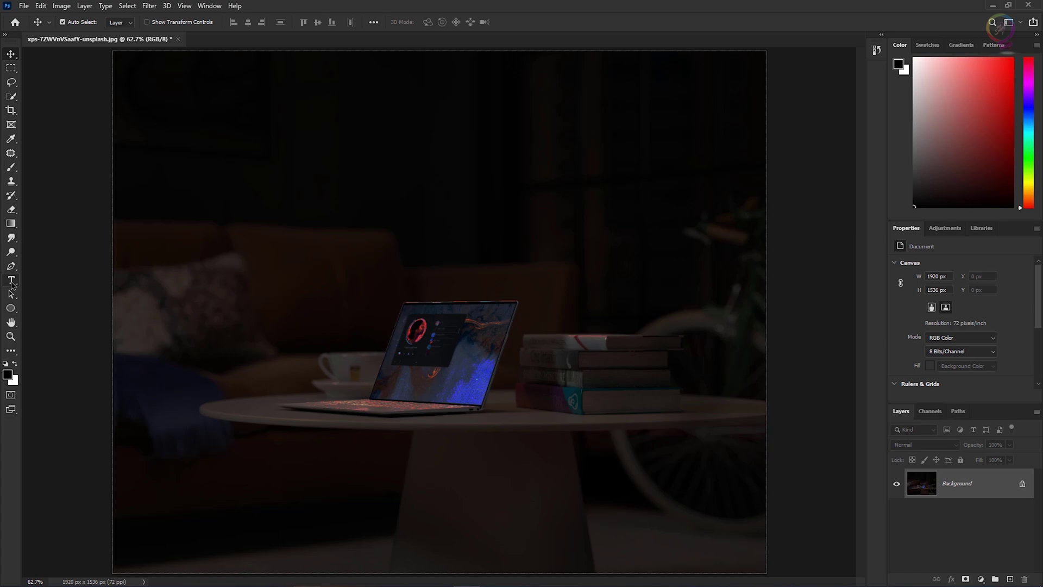
# Activate the Horizontal Type tool and set its font to Georgia Bold.
pyautogui.click(12, 281)
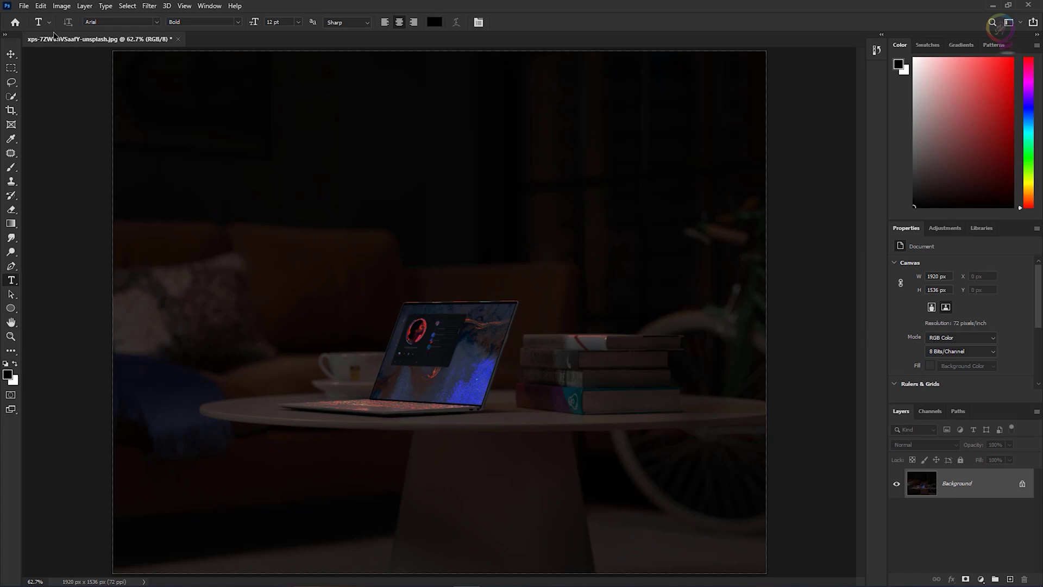
pyautogui.click(156, 23)
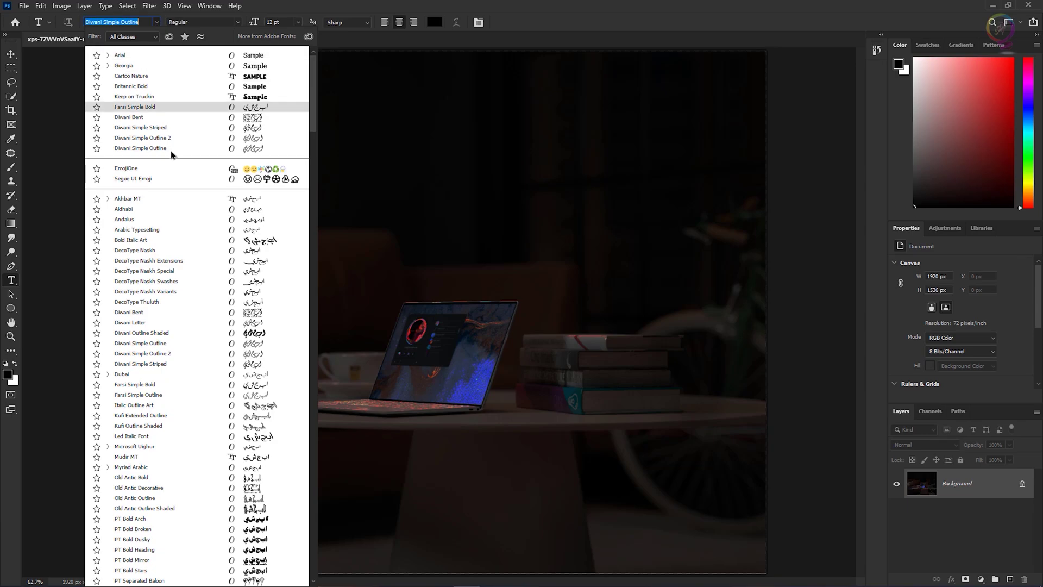
pyautogui.scroll(-2, 176, 185)
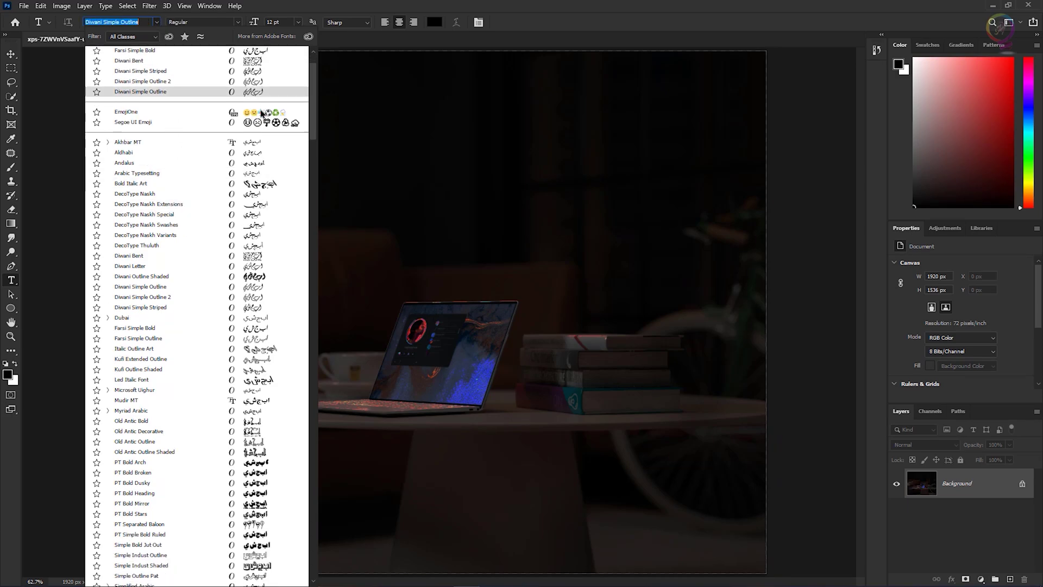
pyautogui.scroll(2, 263, 127)
pyautogui.scroll(-8, 267, 229)
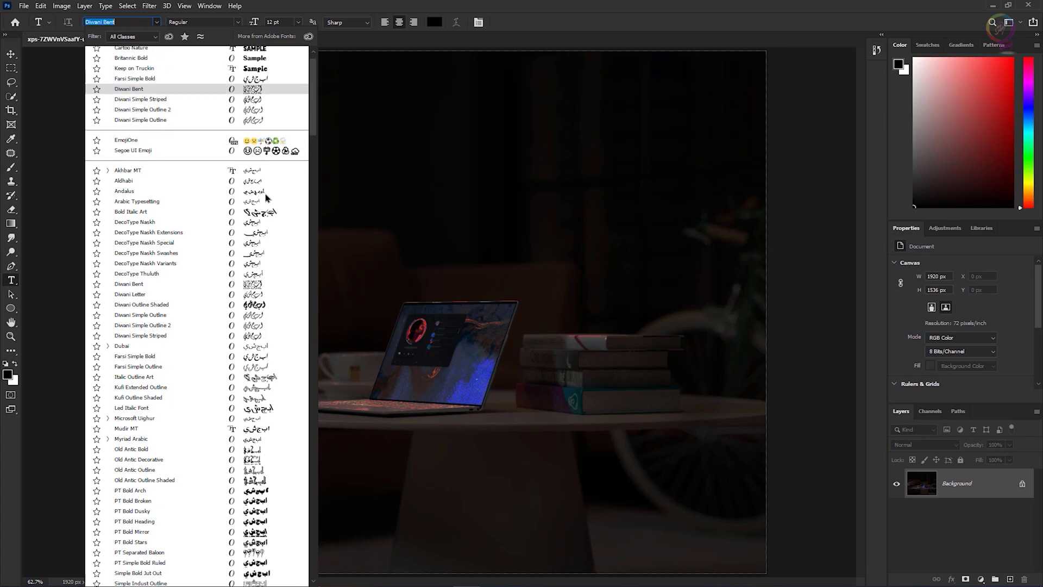
pyautogui.scroll(-3, 270, 350)
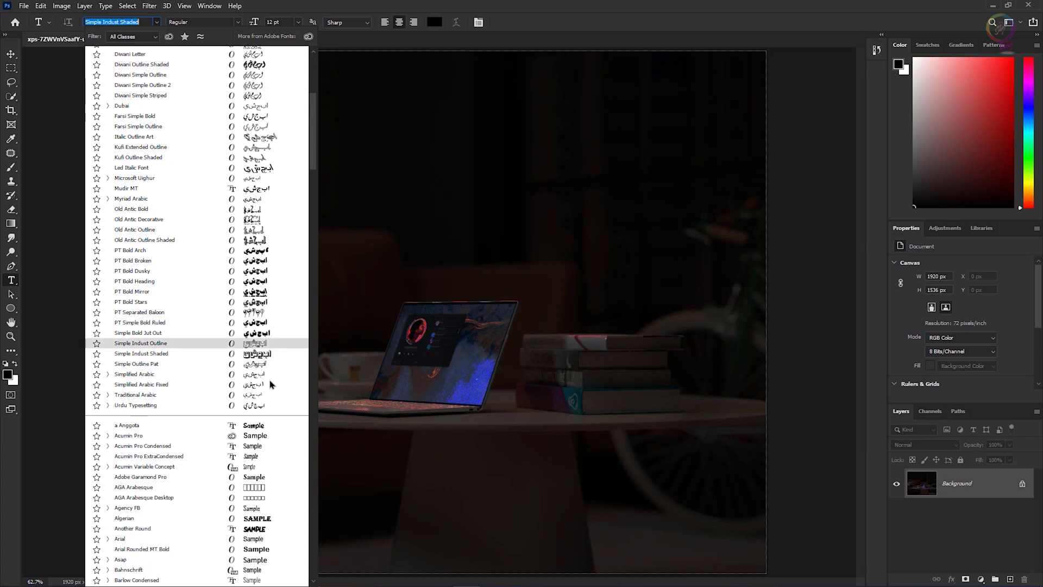
pyautogui.scroll(-3, 271, 407)
pyautogui.scroll(-2, 239, 493)
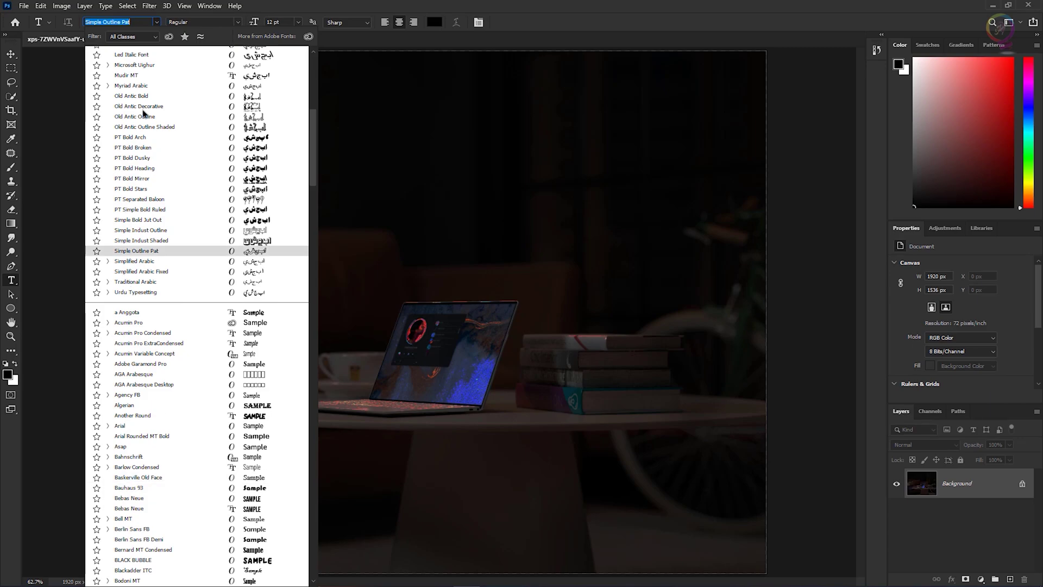
pyautogui.write('geor')
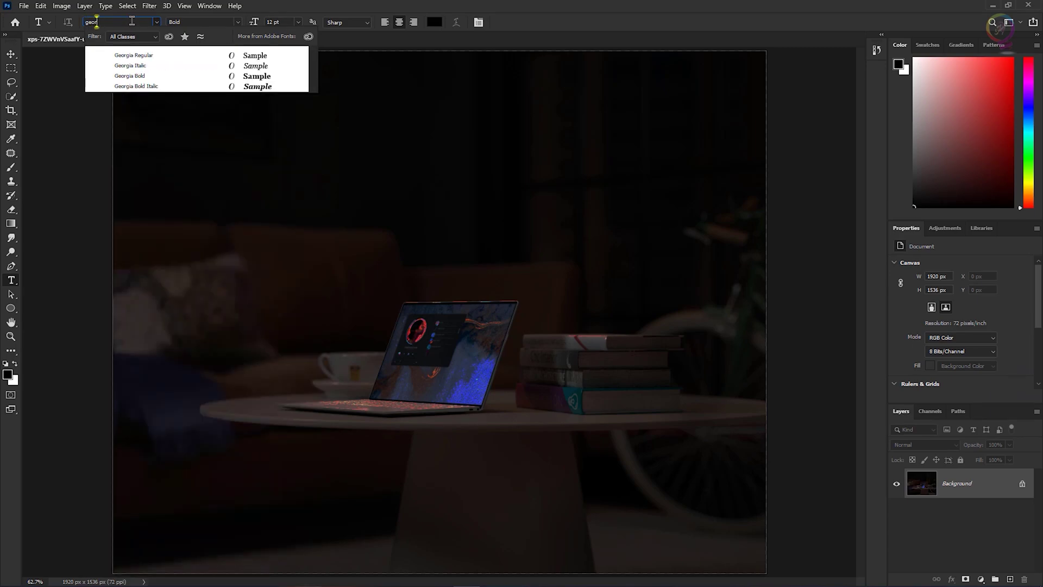
pyautogui.write('gia')
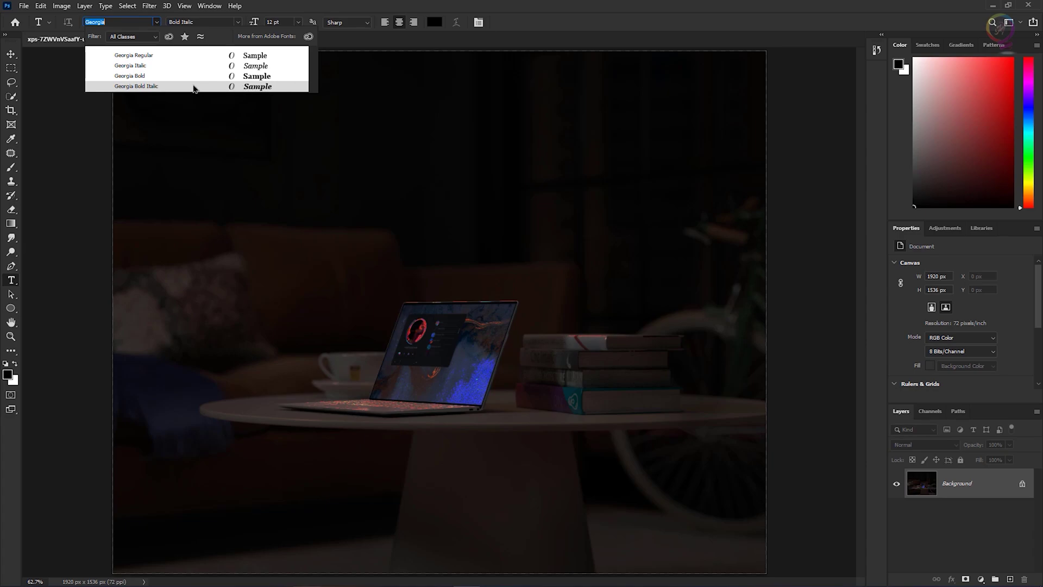
pyautogui.click(131, 80)
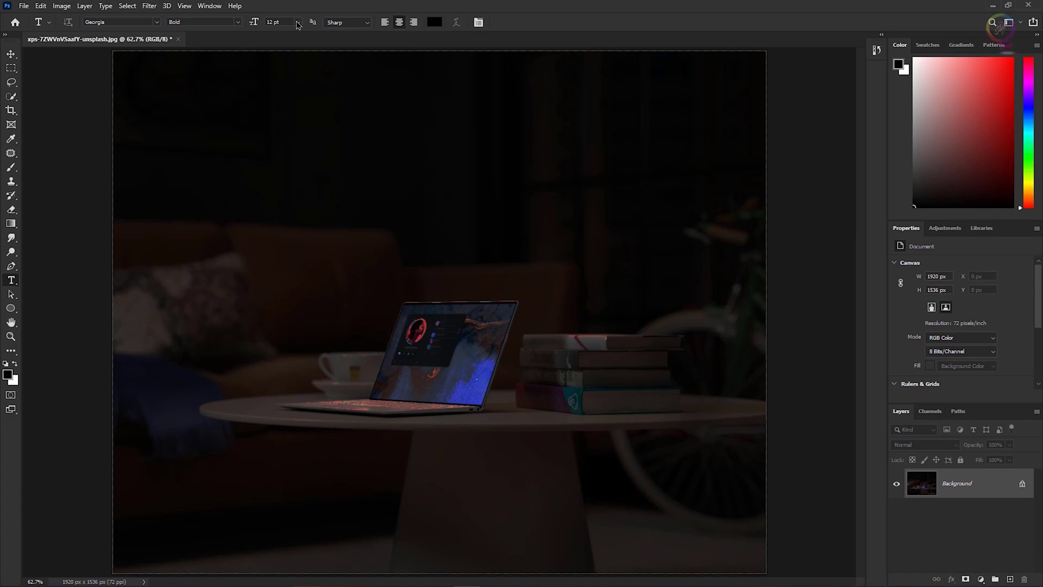
# Set the type size to 72 pt and the text alignment to left.
pyautogui.click(280, 24)
pyautogui.click(299, 23)
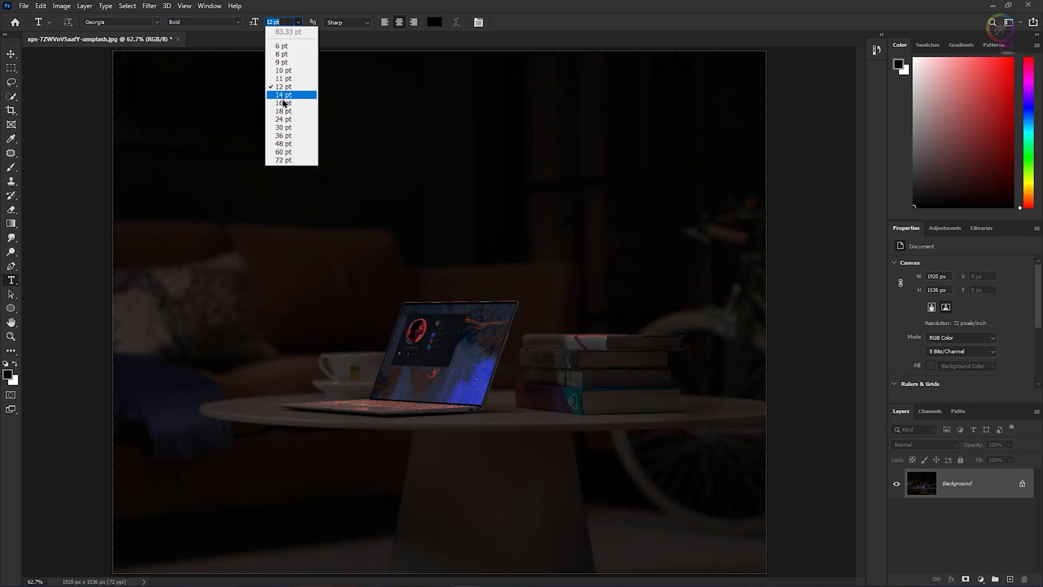
pyautogui.click(284, 161)
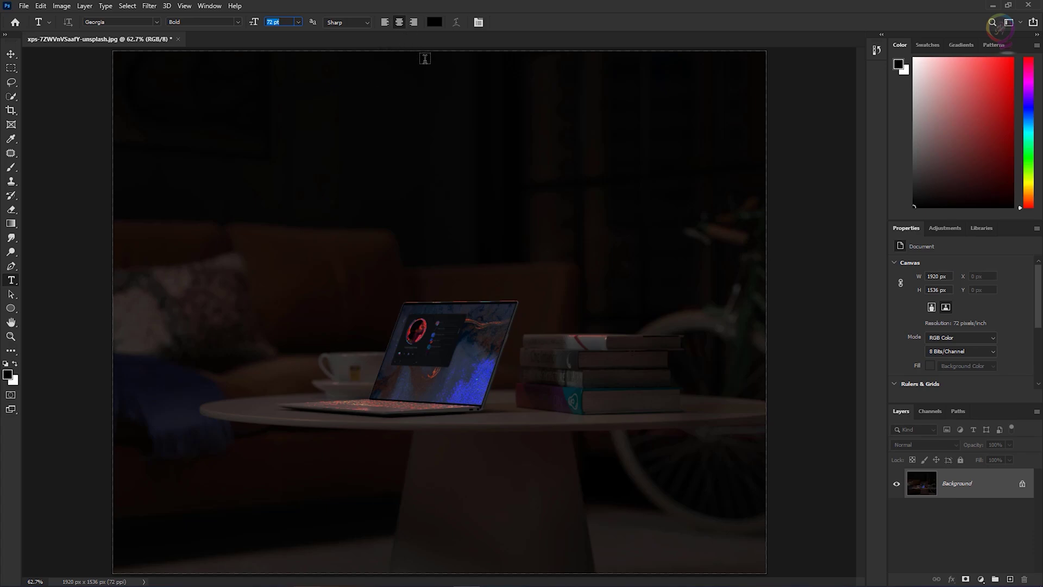
pyautogui.click(384, 24)
# Set the text colour to white (ffffff).
pyautogui.click(435, 22)
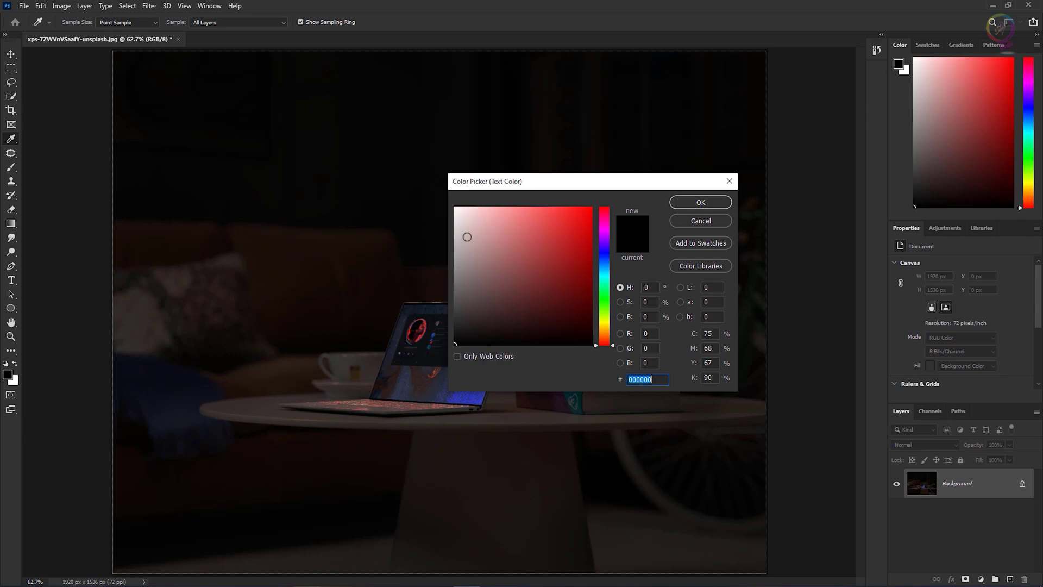
pyautogui.click(456, 208)
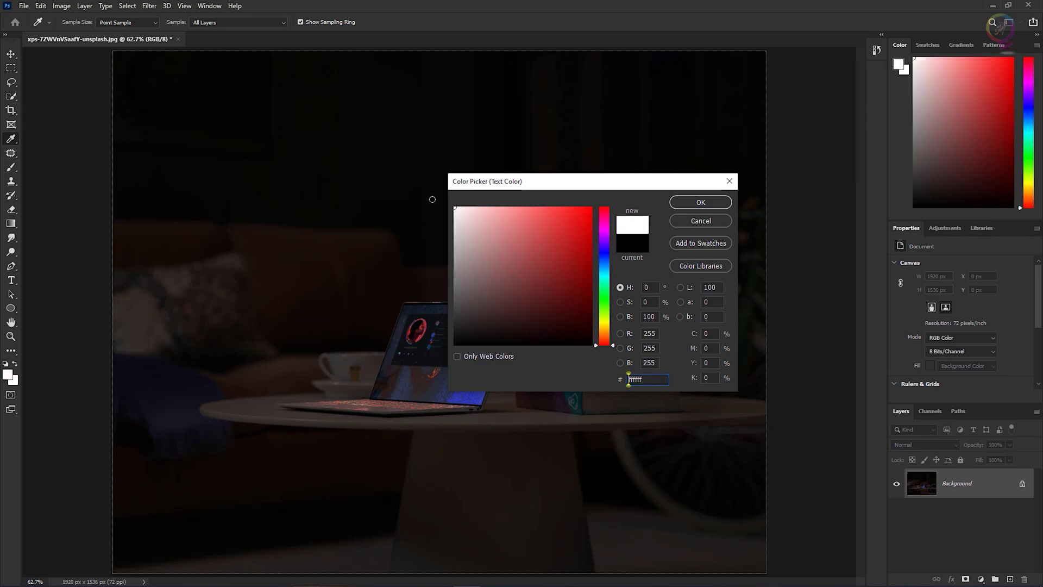
pyautogui.click(701, 203)
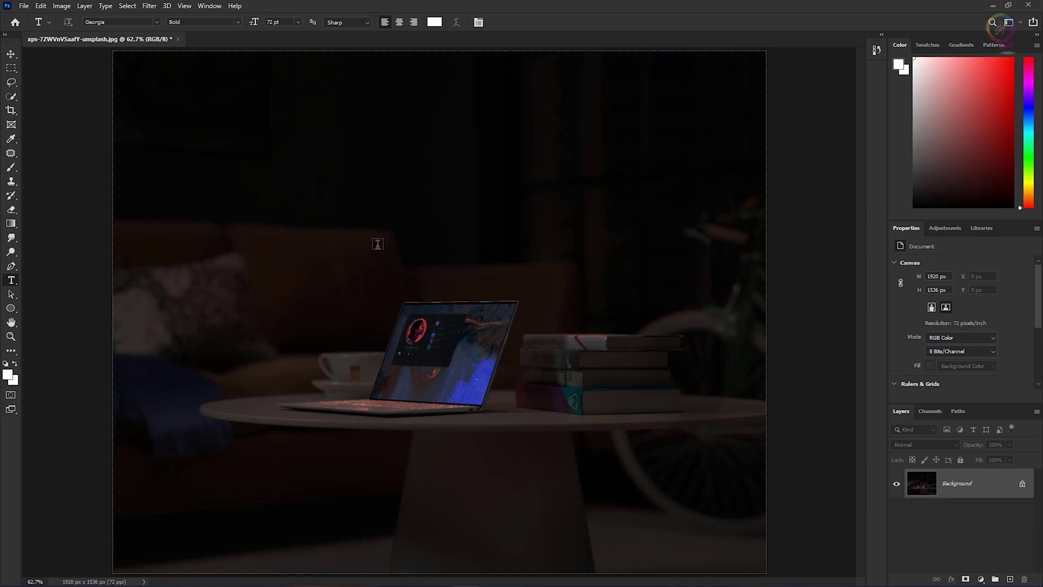
# Add the title "EVERYTHING ps" above the laptop and shift it slightly right and down towards the middle of the image.
pyautogui.click(274, 253)
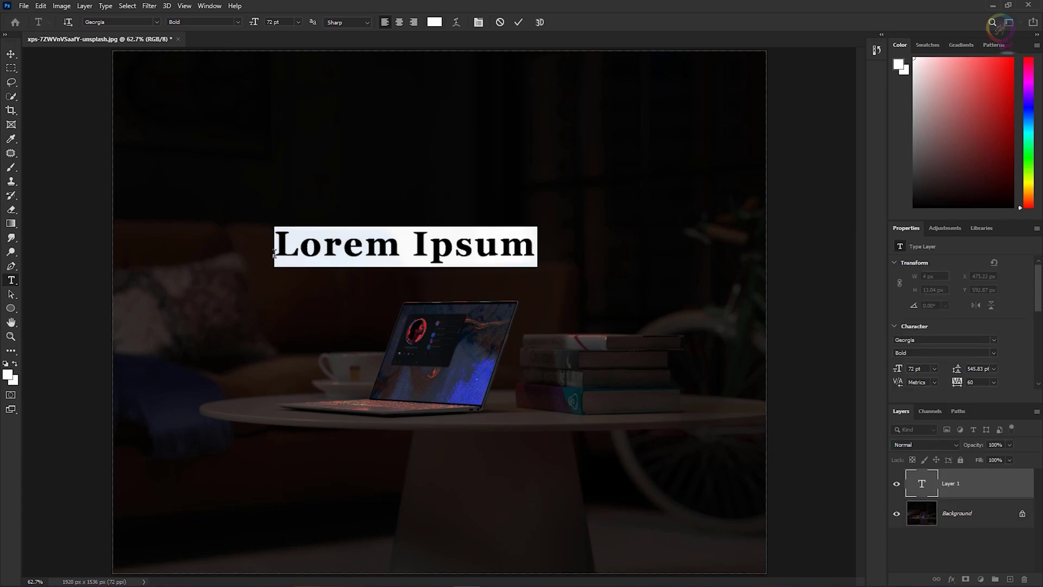
pyautogui.write('EVERY')
pyautogui.press('BackSpace')
pyautogui.write('THI')
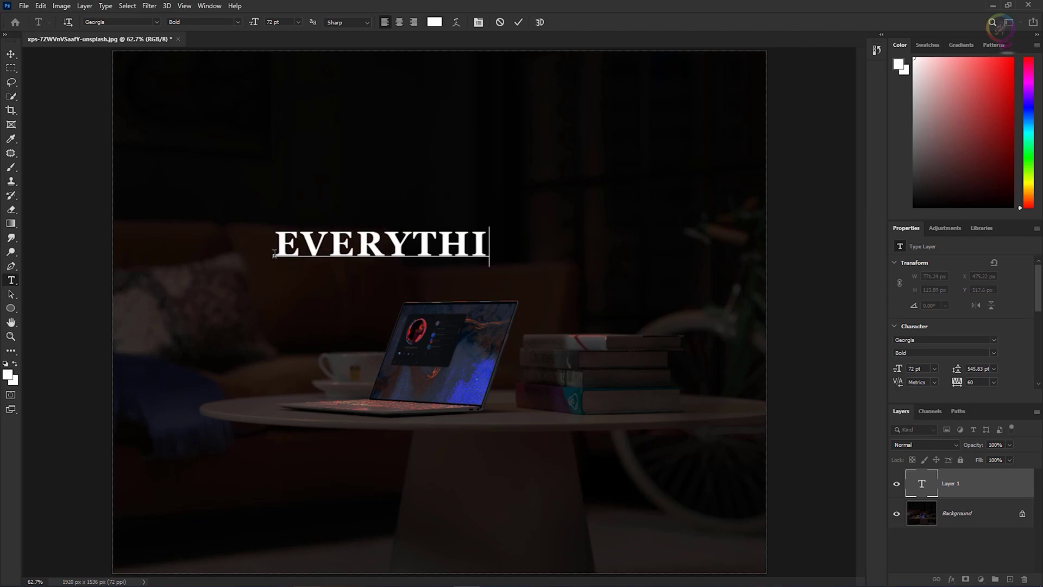
pyautogui.write('NG ps')
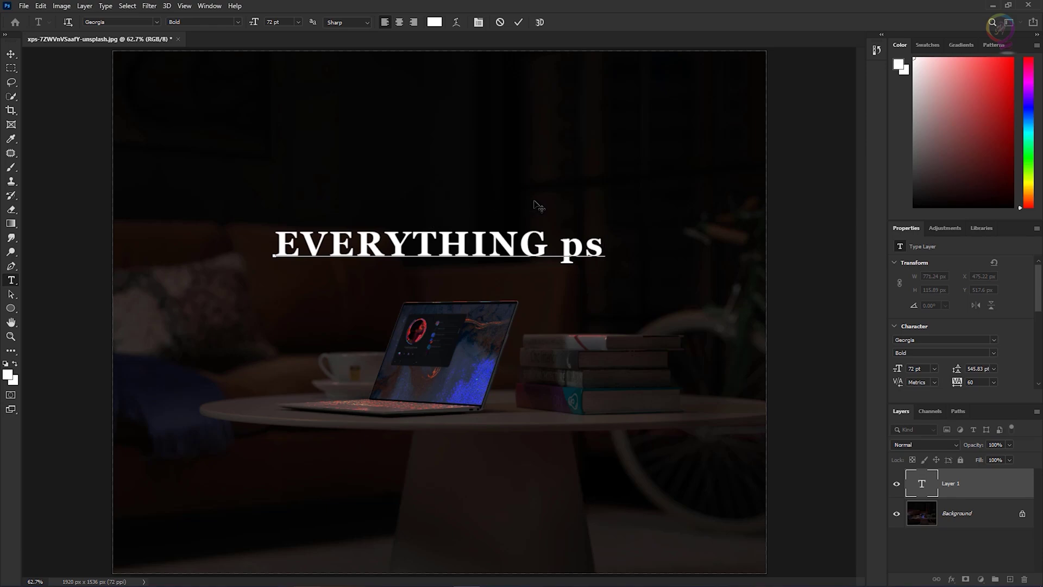
pyautogui.click(520, 23)
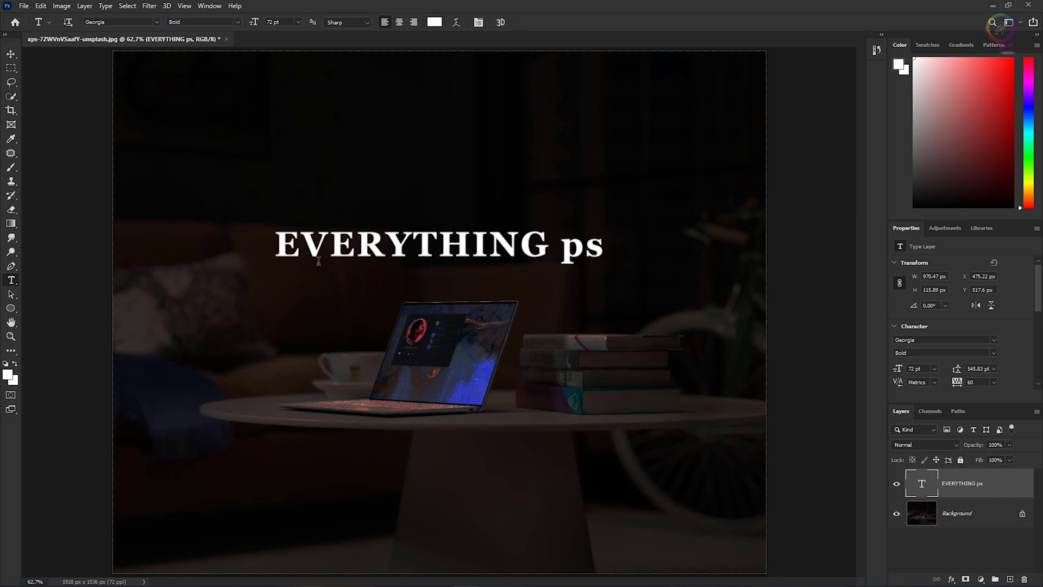
pyautogui.click(11, 56)
pyautogui.moveTo(403, 251)
pyautogui.mouseDown()
pyautogui.moveTo(439, 277)
pyautogui.moveTo(420, 276)
pyautogui.moveTo(412, 257)
pyautogui.mouseUp()
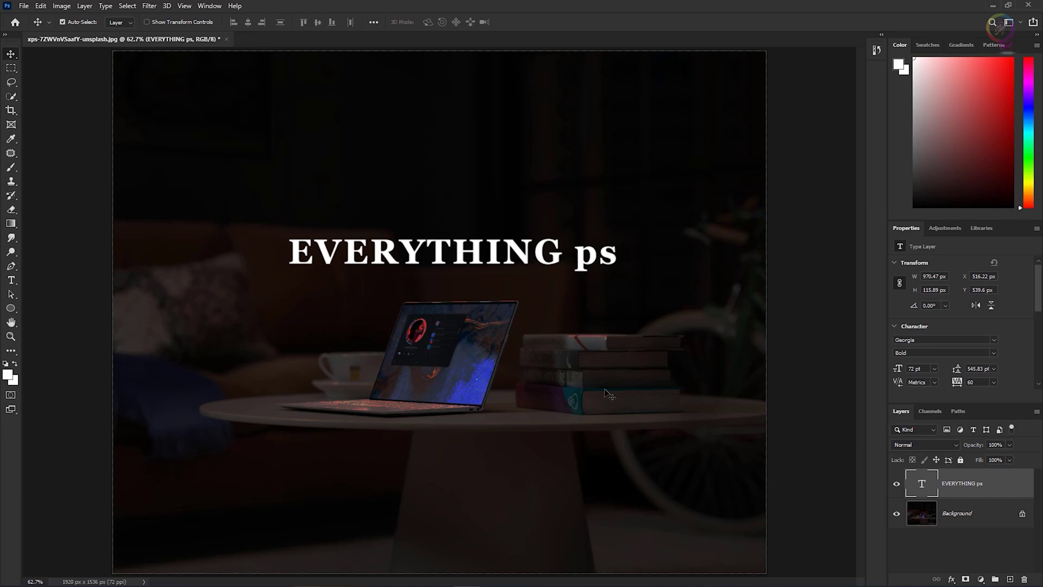
# Start a second horizontal text layer just below the title and format it as Arial Regular, 36 pt.
pyautogui.click(12, 281)
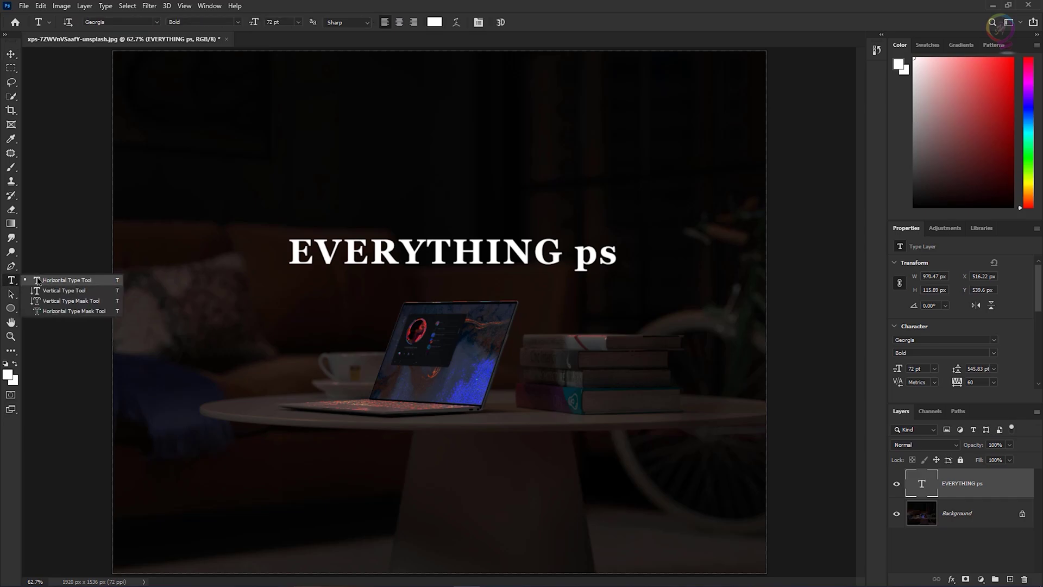
pyautogui.click(65, 280)
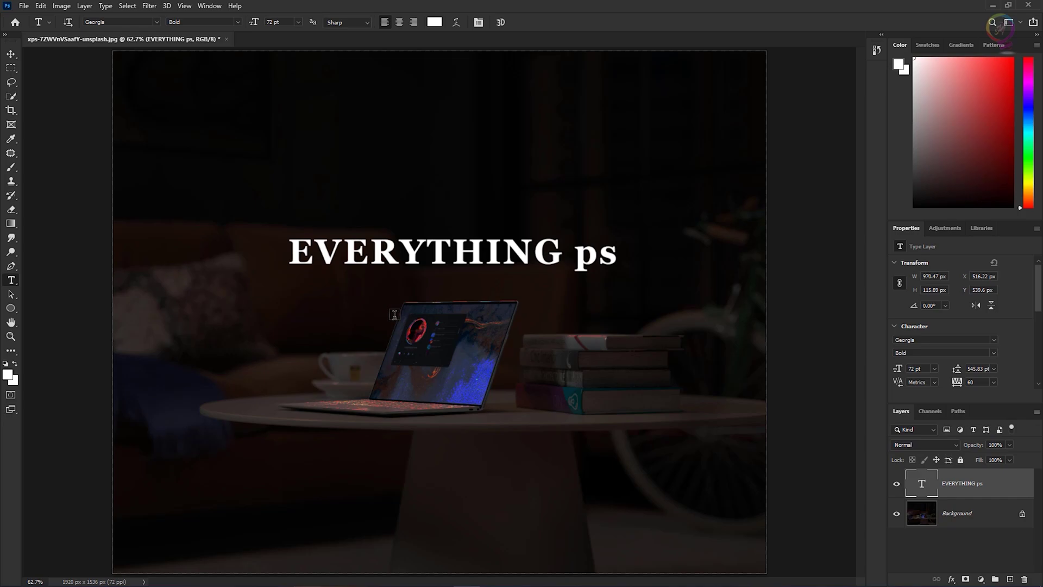
pyautogui.click(358, 296)
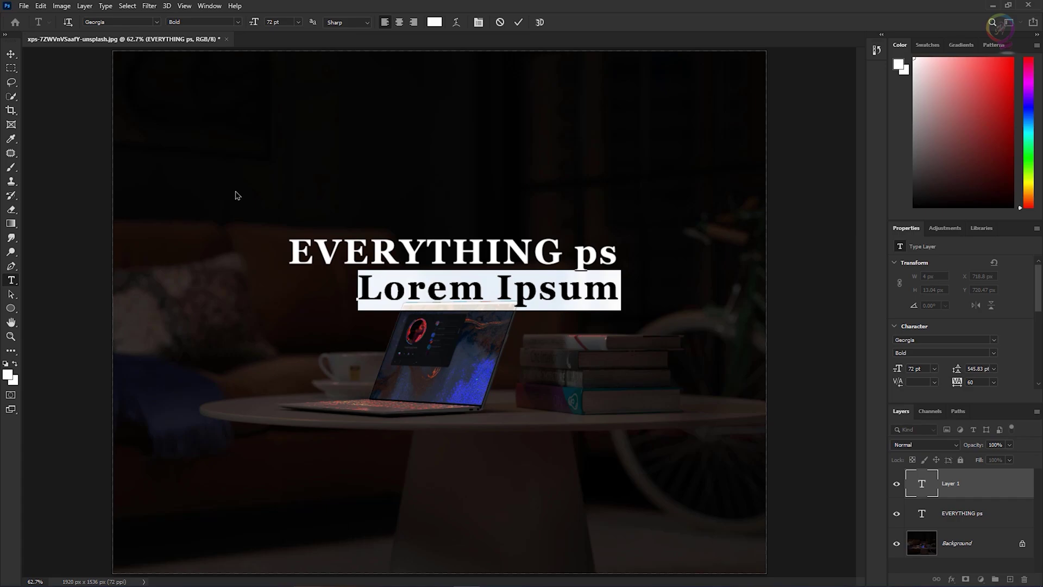
pyautogui.click(130, 23)
pyautogui.write('ari')
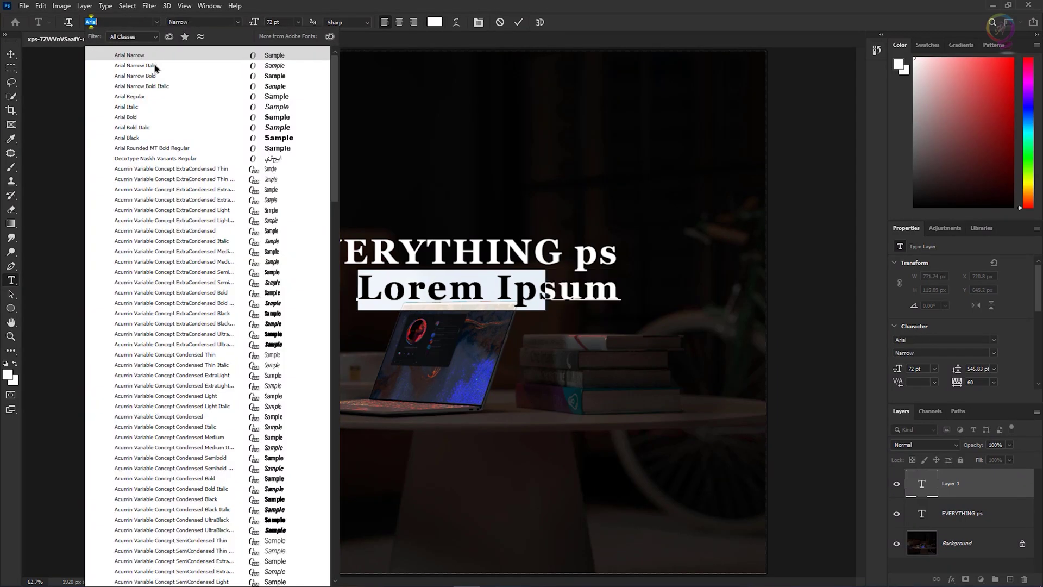
pyautogui.click(152, 102)
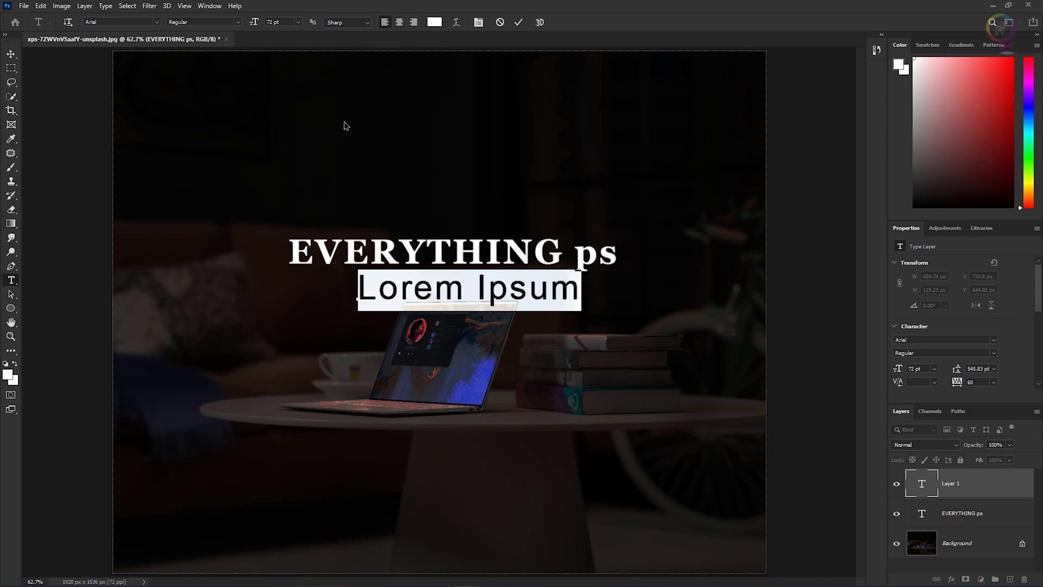
pyautogui.click(298, 22)
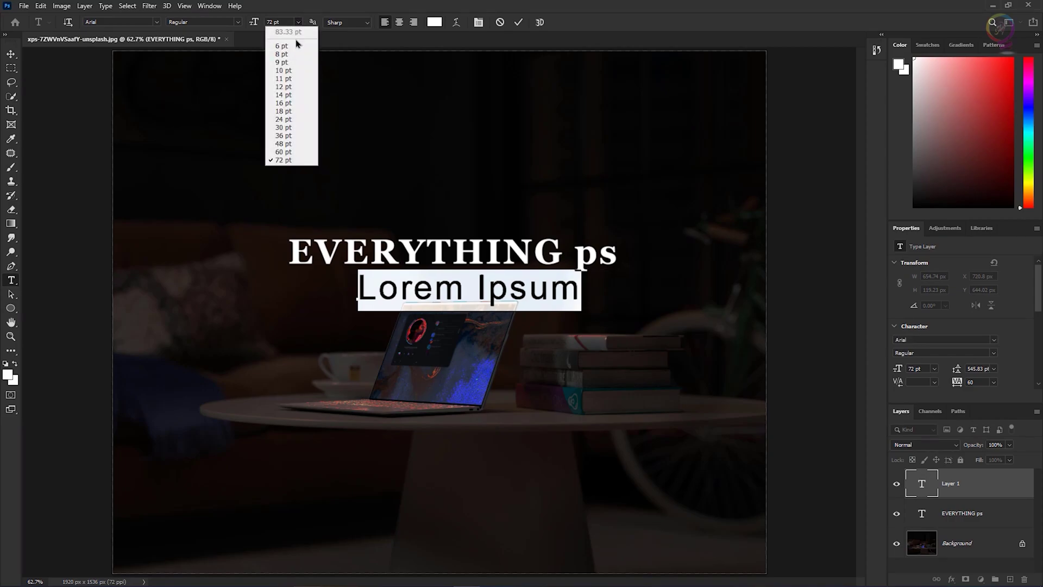
pyautogui.click(294, 136)
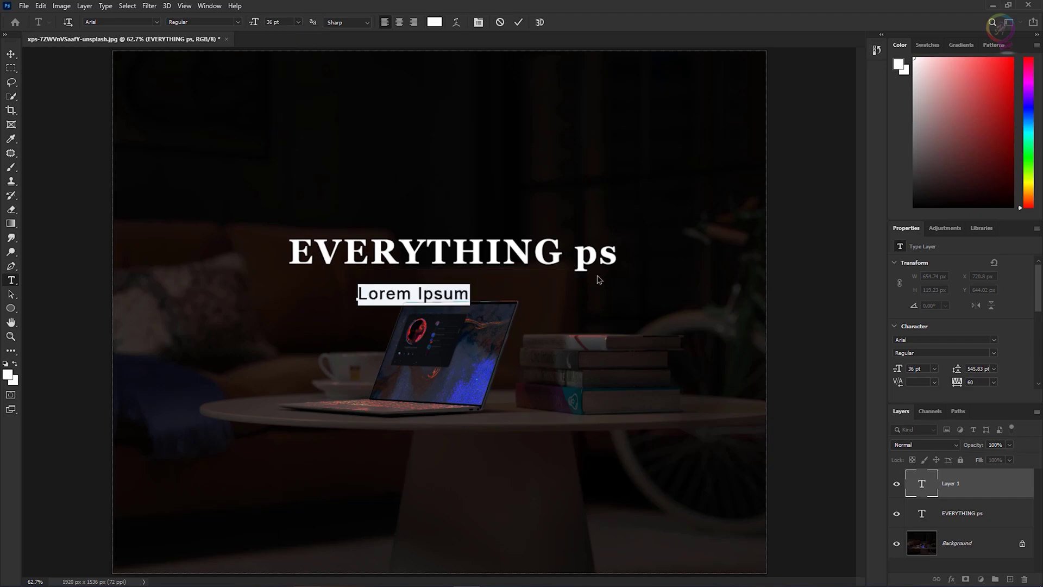
# Replace the placeholder text with "LEARN PHOTOSHOP" and "WITH MD." on two lines and commit it.
pyautogui.press('BackSpace')
pyautogui.write('LEA')
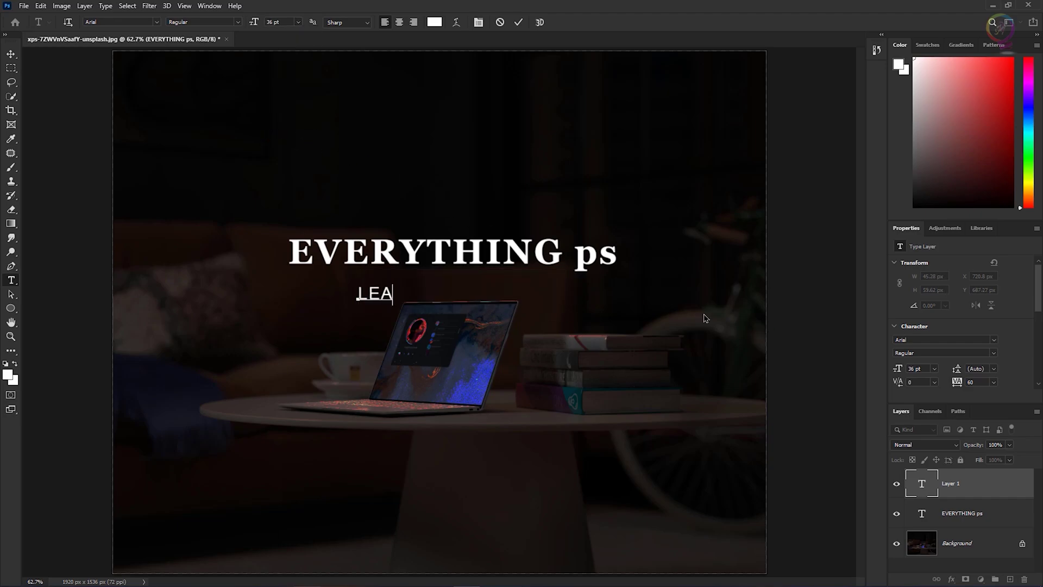
pyautogui.write('RN PHOTOSHOP')
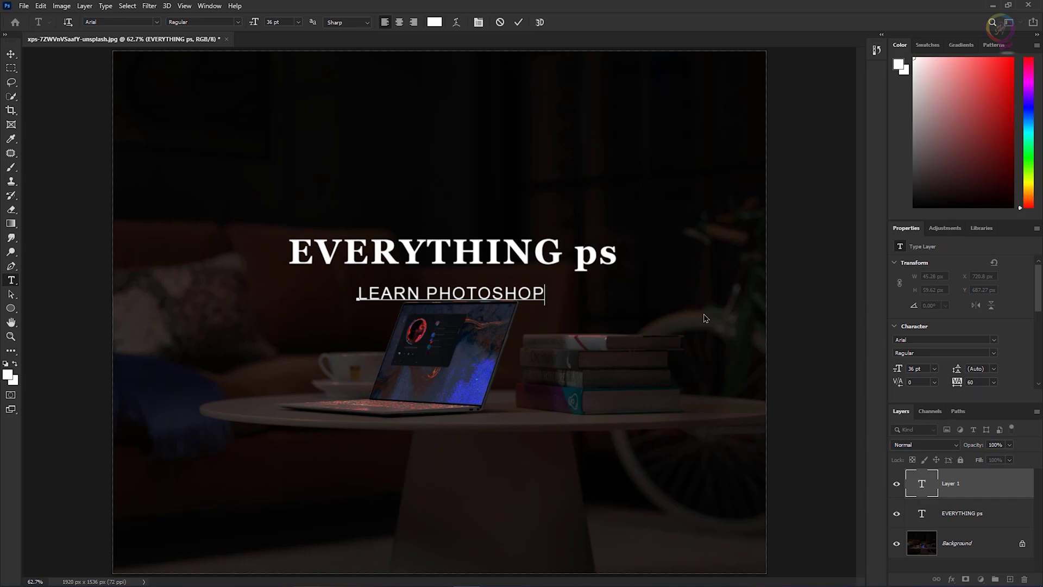
pyautogui.press('Return')
pyautogui.write('WITH MD.')
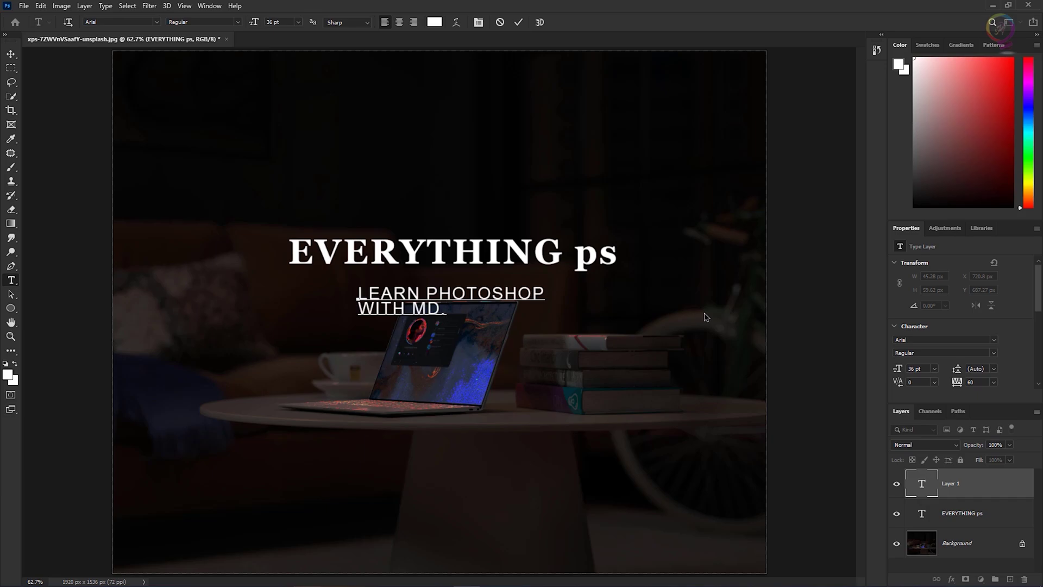
pyautogui.click(519, 24)
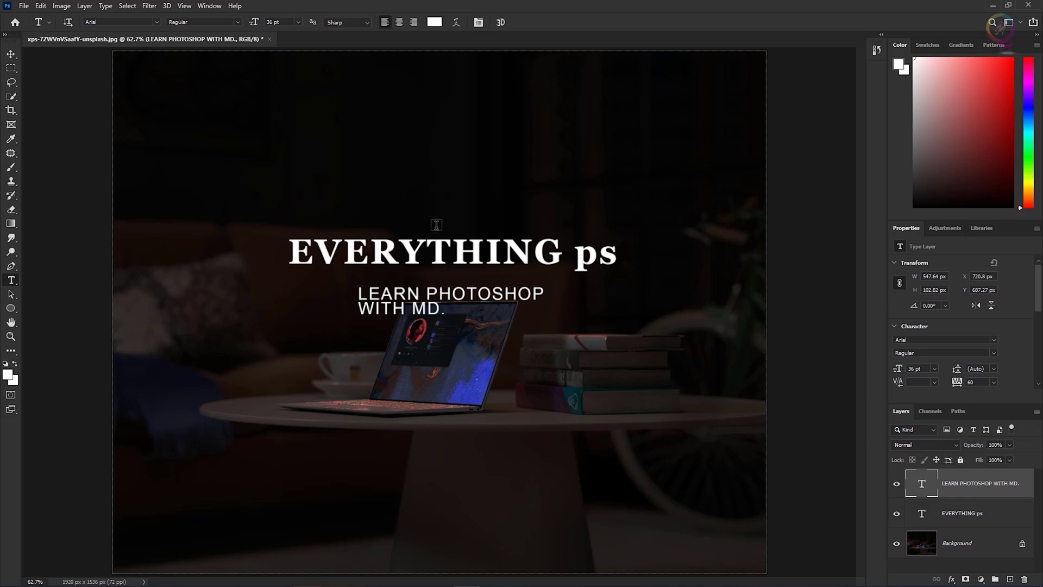
# Centre-align the two-line subtitle and move it directly beneath the "EVERYTHING ps" title, above the laptop.
pyautogui.click(400, 22)
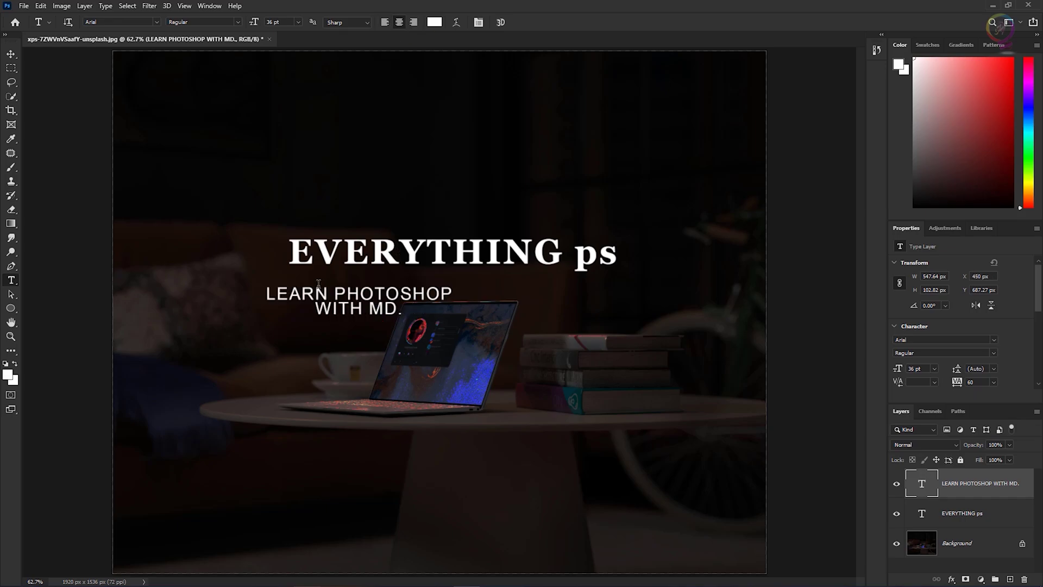
pyautogui.click(11, 54)
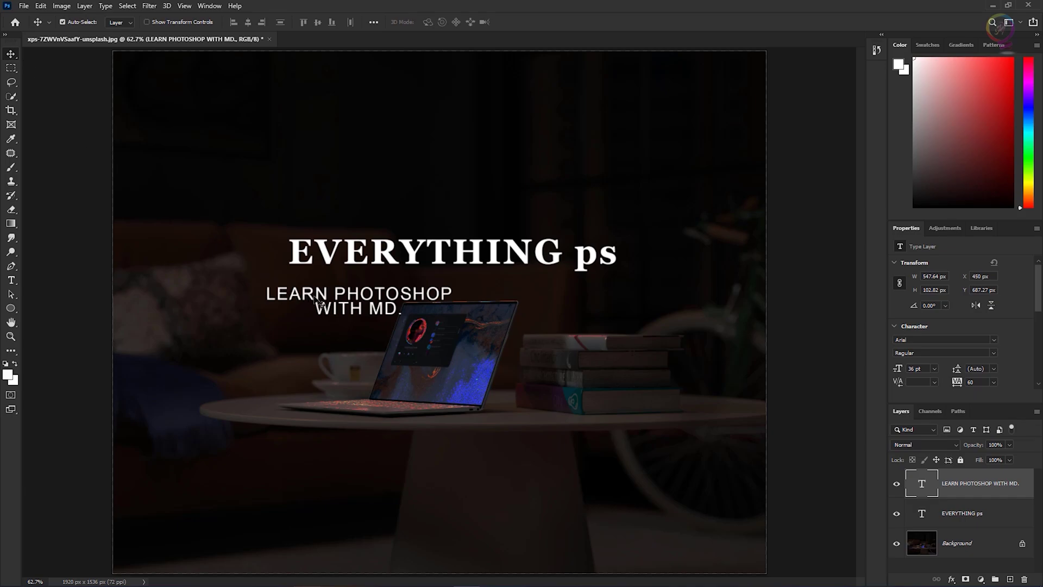
pyautogui.moveTo(312, 295); pyautogui.dragTo(391, 283)
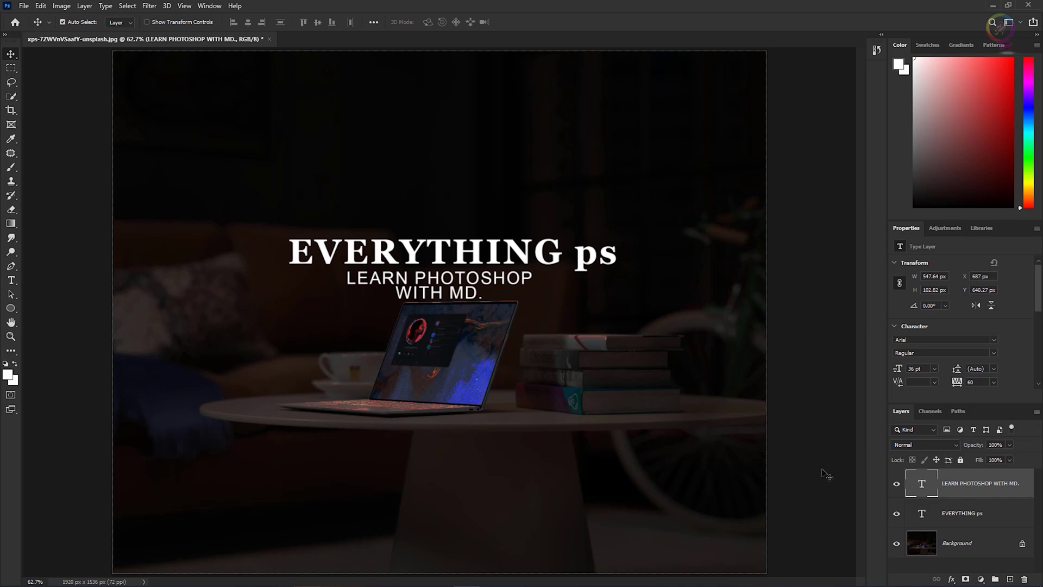
# Save the layered image as a Photoshop PSD file named "Add text" in the Add text folder, with Maximize Compatibility on.
pyautogui.click(24, 6)
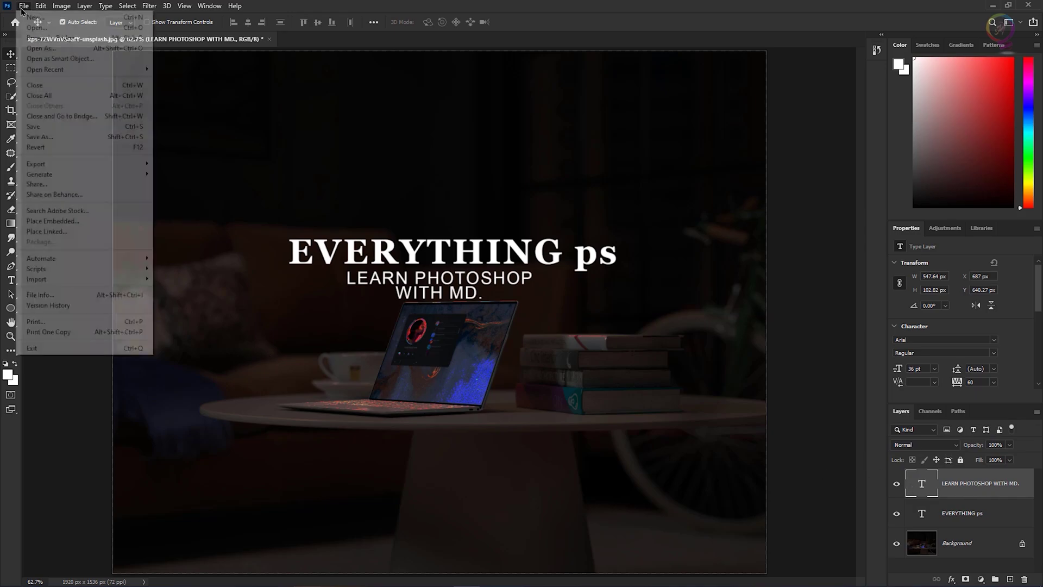
pyautogui.click(84, 139)
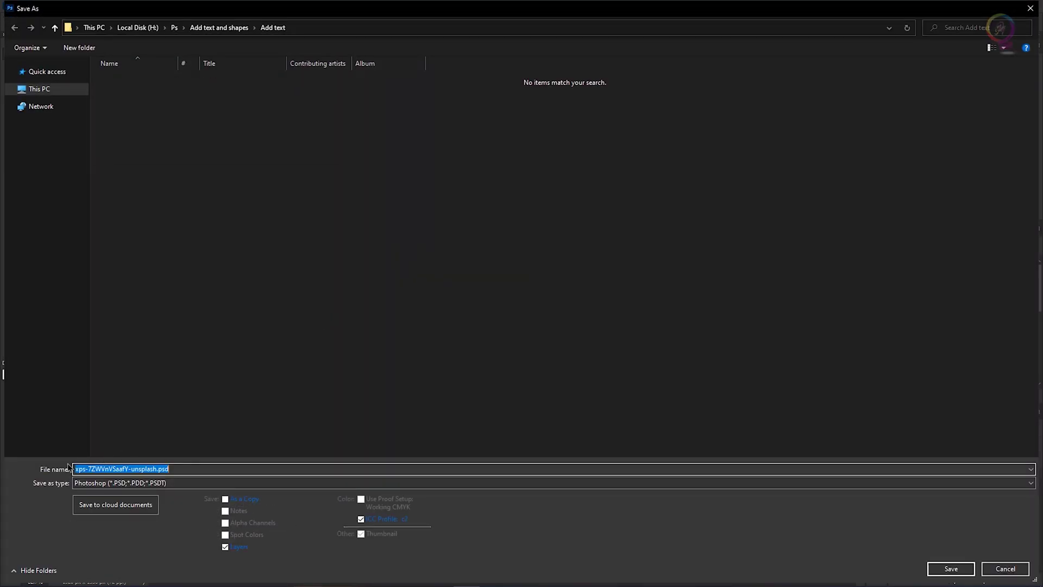
pyautogui.write('Add text')
pyautogui.click(162, 451)
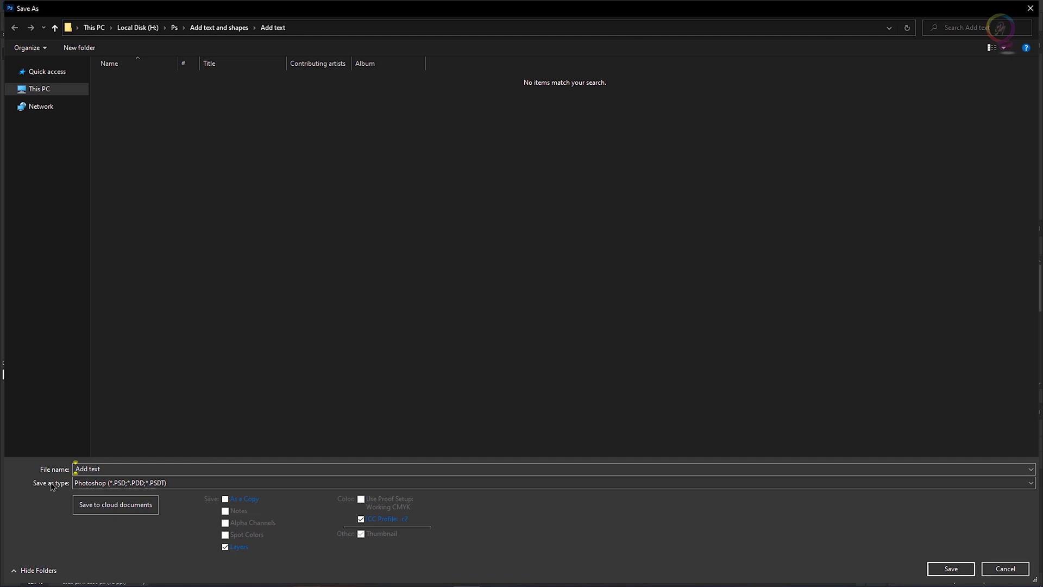
pyautogui.click(87, 484)
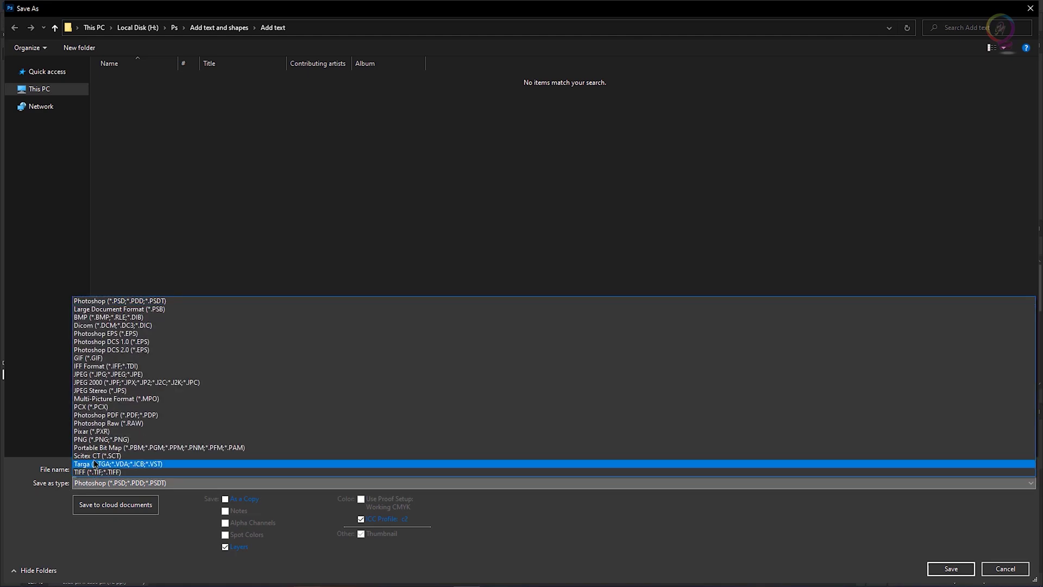
pyautogui.click(194, 301)
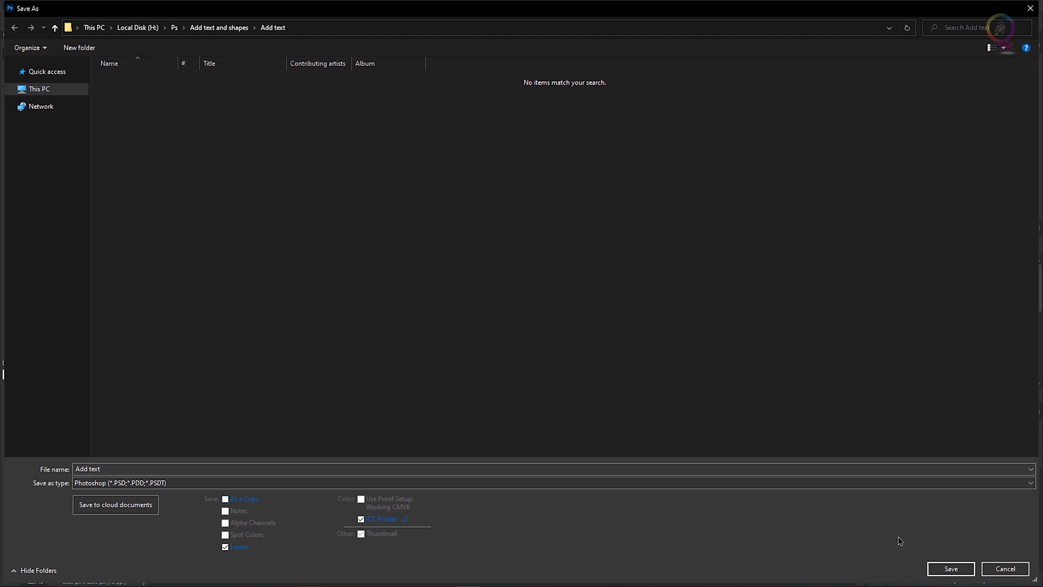
pyautogui.click(952, 571)
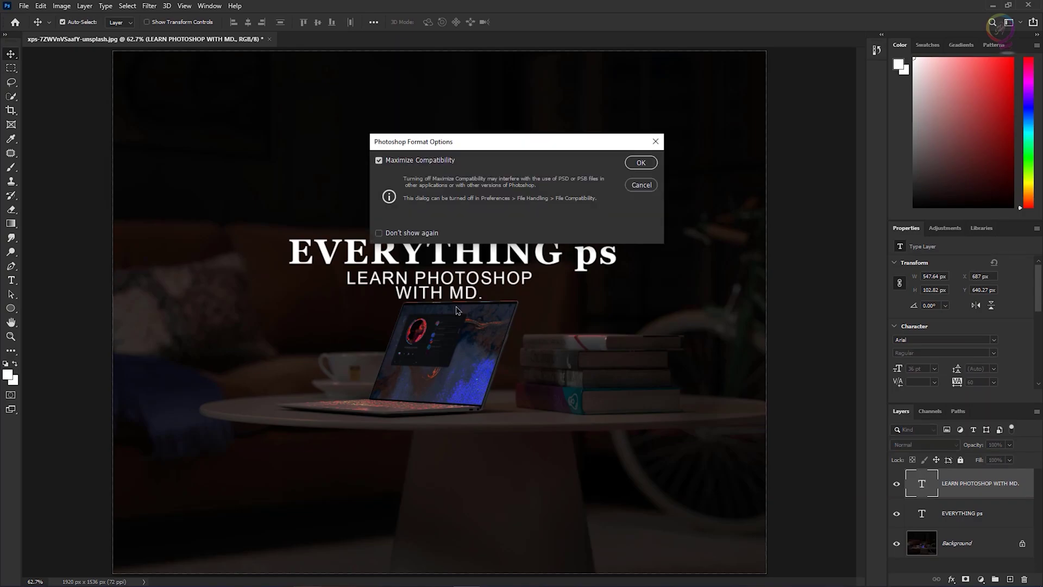
pyautogui.click(639, 164)
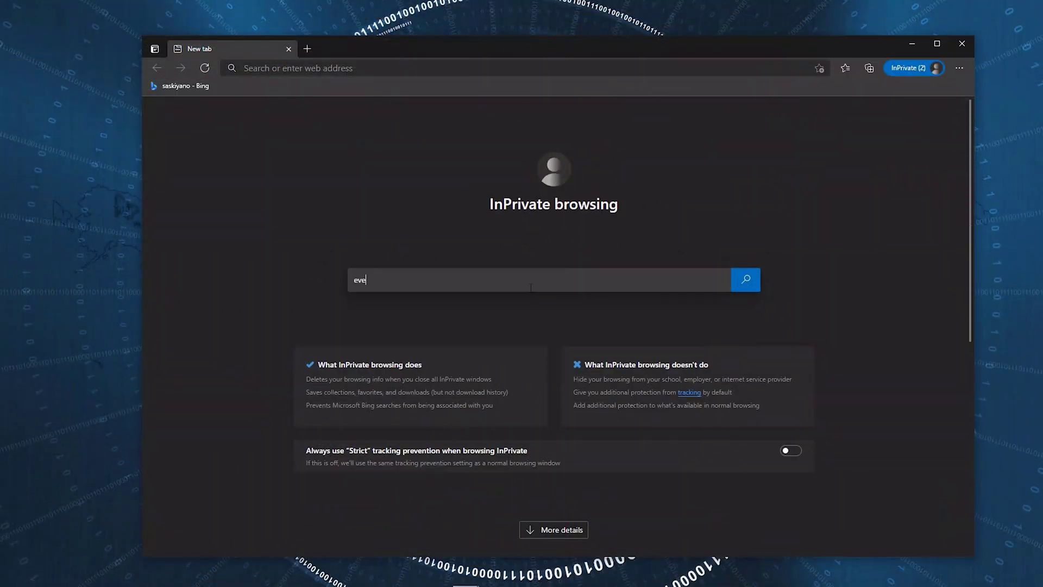
# In Microsoft Edge, search the web for "everything ps" and open the EVERYTHING ps YouTube channel.
pyautogui.write('rything ps')
pyautogui.press('Return')
pyautogui.click(300, 181)
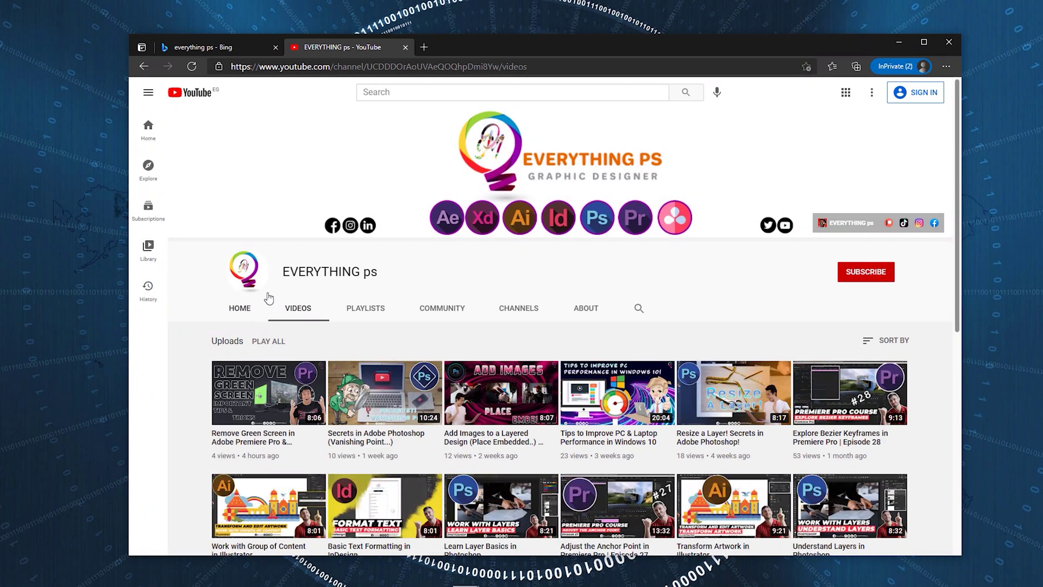
# Look through the EVERYTHING ps channel's home, videos, playlists and community pages.
pyautogui.click(237, 310)
pyautogui.scroll(-20, 764, 401)
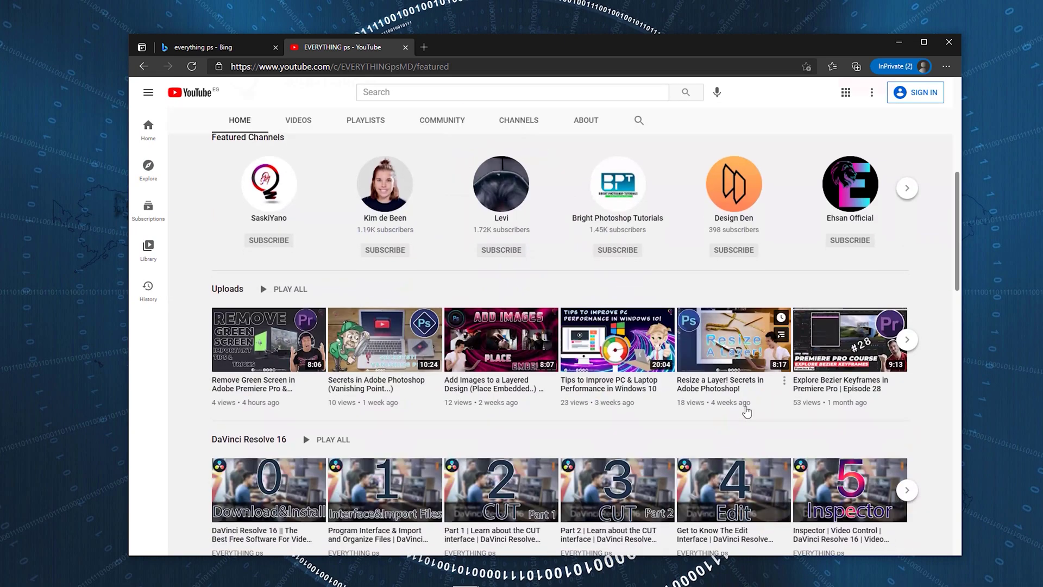
pyautogui.scroll(20, 720, 429)
pyautogui.click(297, 309)
pyautogui.click(363, 309)
pyautogui.click(444, 309)
pyautogui.scroll(-7, 484, 350)
pyautogui.scroll(7, 484, 349)
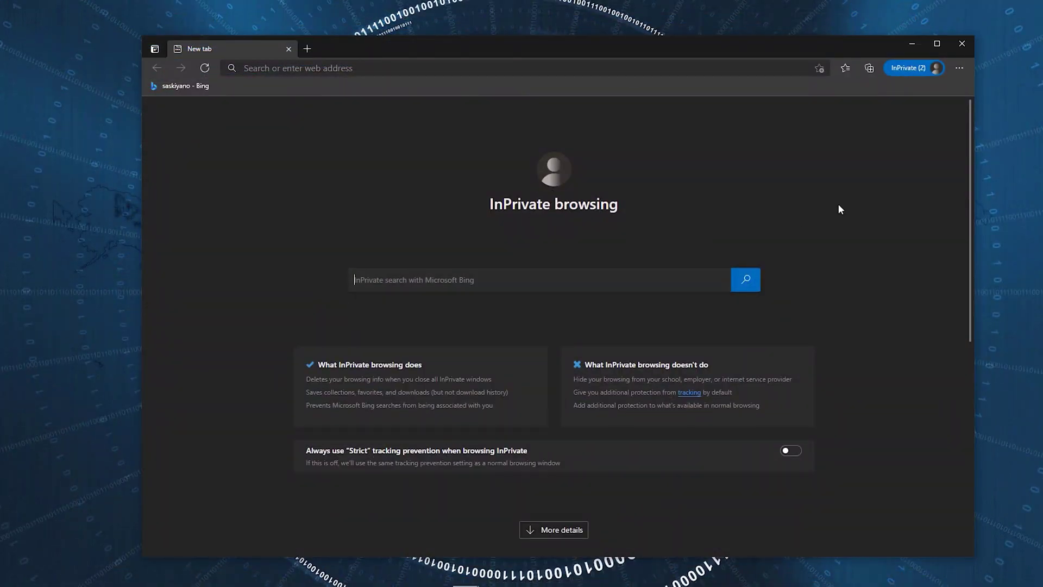
# Search the web for "saskiyano" from a new InPrivate page and open the SaskiYano YouTube channel.
pyautogui.write('saskiyano')
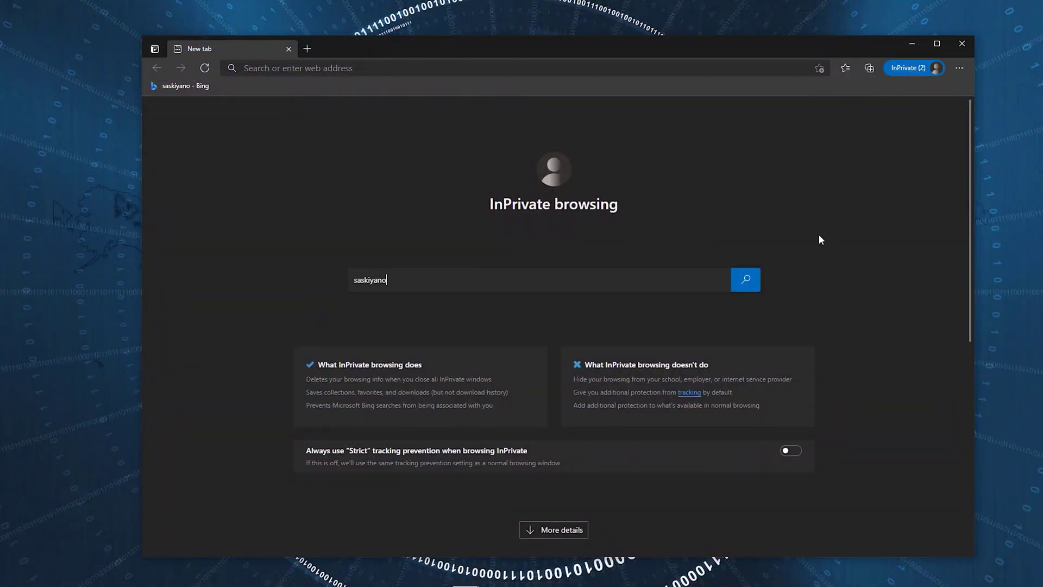
pyautogui.press('Return')
pyautogui.scroll(-4, 310, 343)
pyautogui.scroll(4, 201, 415)
pyautogui.click(298, 175)
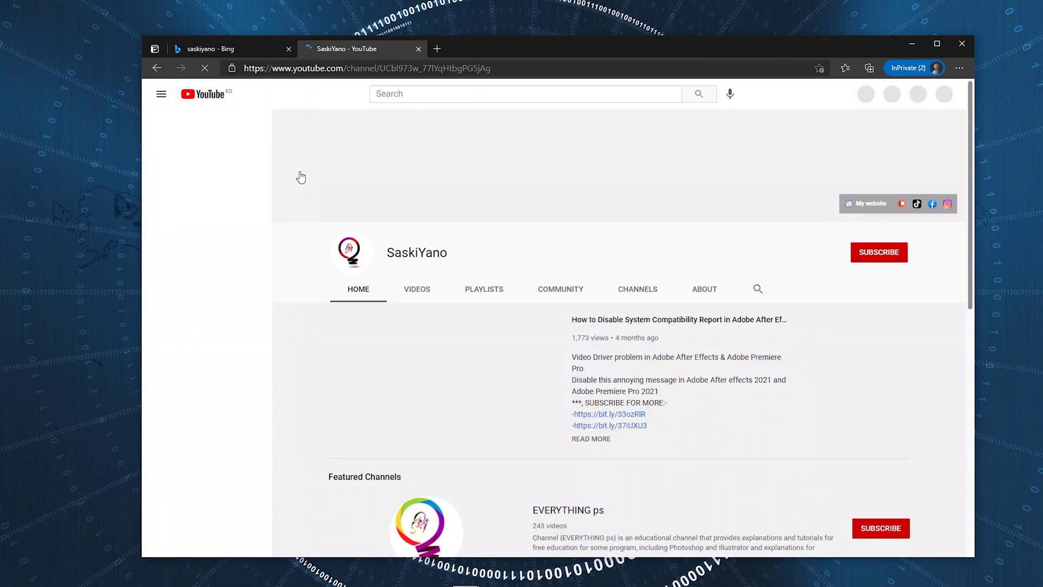
# Look through the SaskiYano channel's home page sections and open its list of created playlists.
pyautogui.scroll(-3, 604, 383)
pyautogui.scroll(-12, 604, 383)
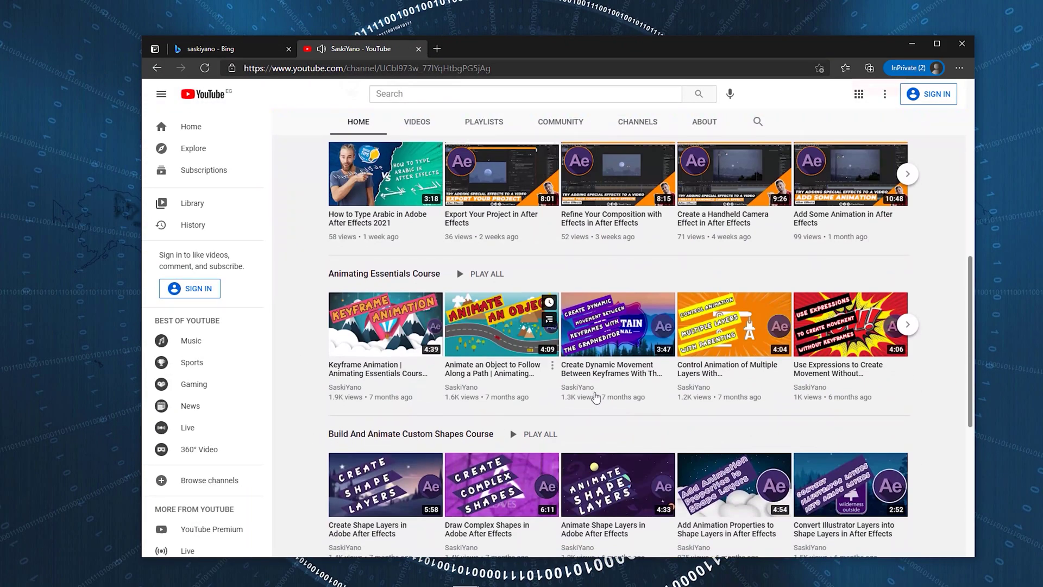
pyautogui.scroll(15, 485, 414)
pyautogui.scroll(-5, 560, 371)
pyautogui.scroll(5, 543, 326)
pyautogui.click(485, 288)
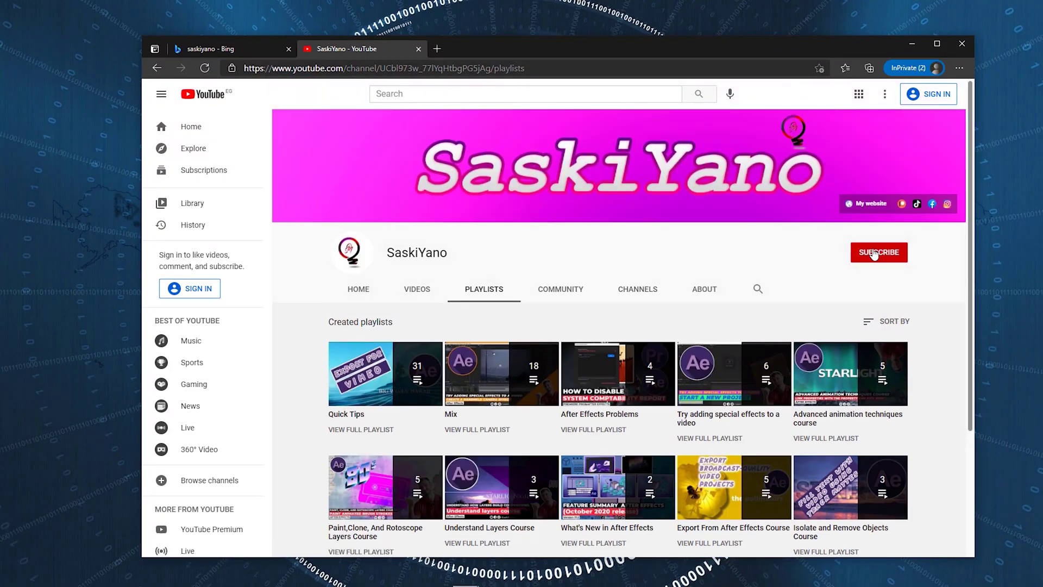